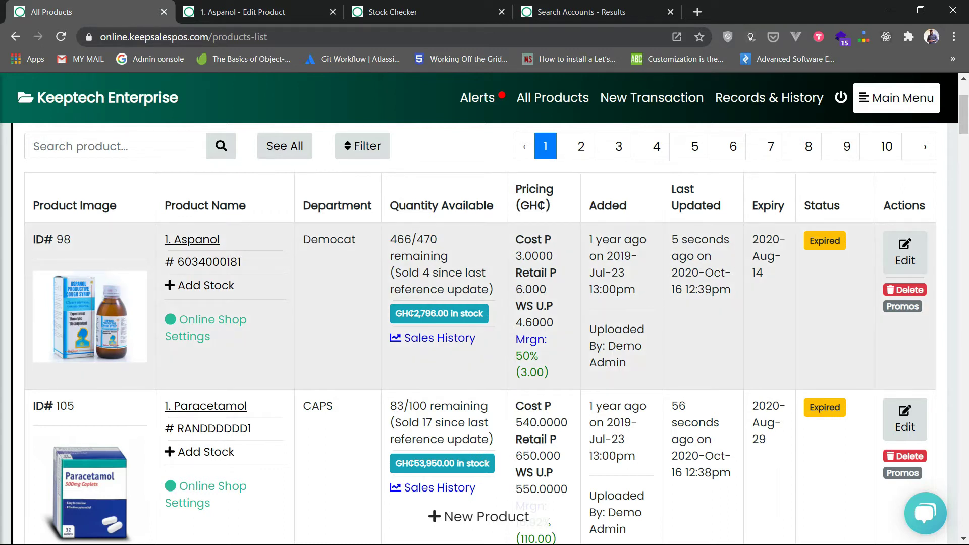
Examine the inventory summary figures and the Aspanol entry's remaining quantity and expiry date in the product list.
{"action": "scroll", "coordinate": [485, 312], "scroll_direction": "up", "scroll_amount": 3}
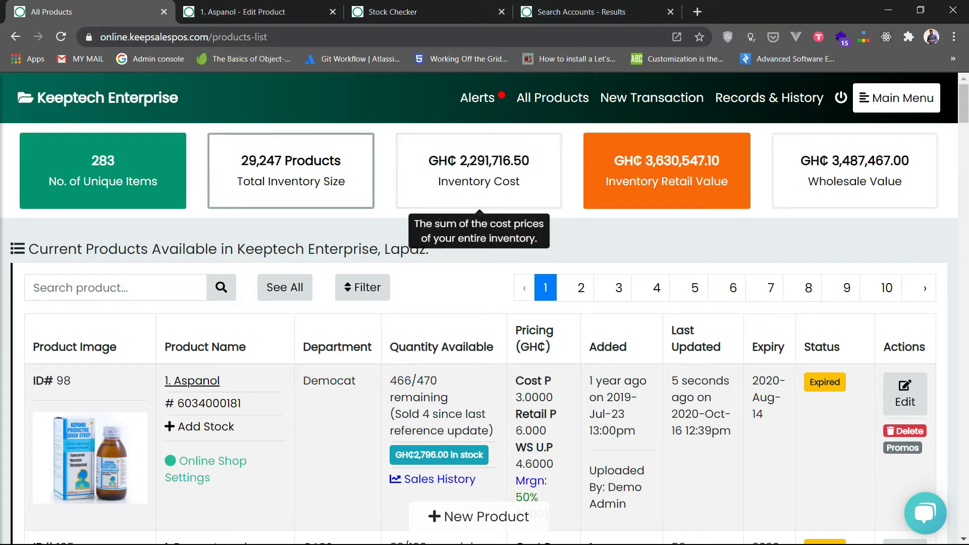
{"action": "scroll", "coordinate": [484, 333], "scroll_direction": "down", "scroll_amount": 1}
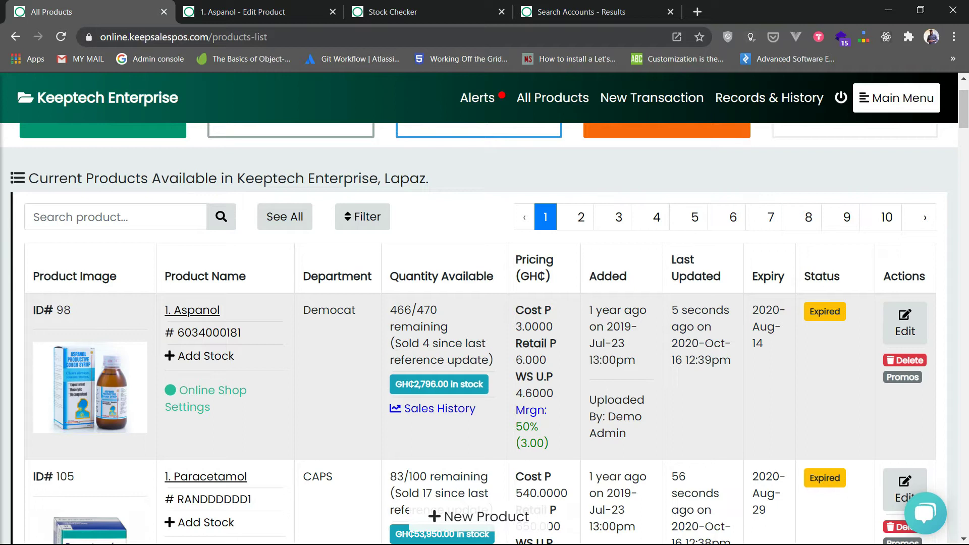
{"action": "scroll", "coordinate": [484, 333], "scroll_direction": "down", "scroll_amount": 3}
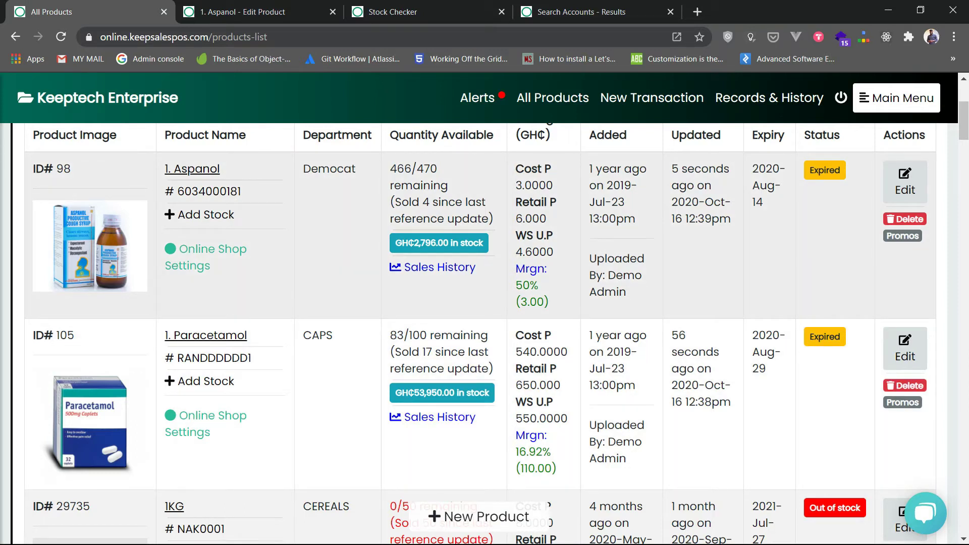
{"action": "left_click_drag", "start_coordinate": [390, 170], "coordinate": [437, 169]}
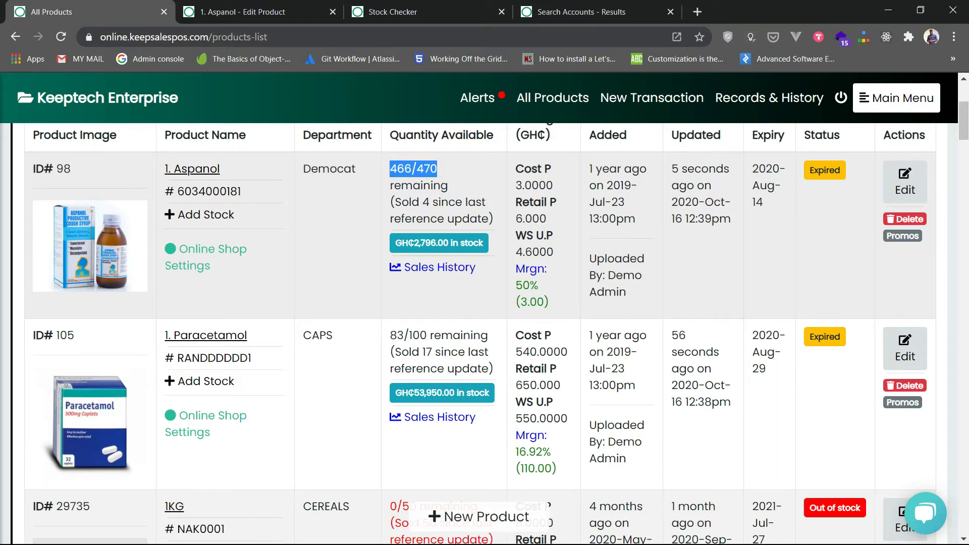
{"action": "left_click", "coordinate": [437, 170]}
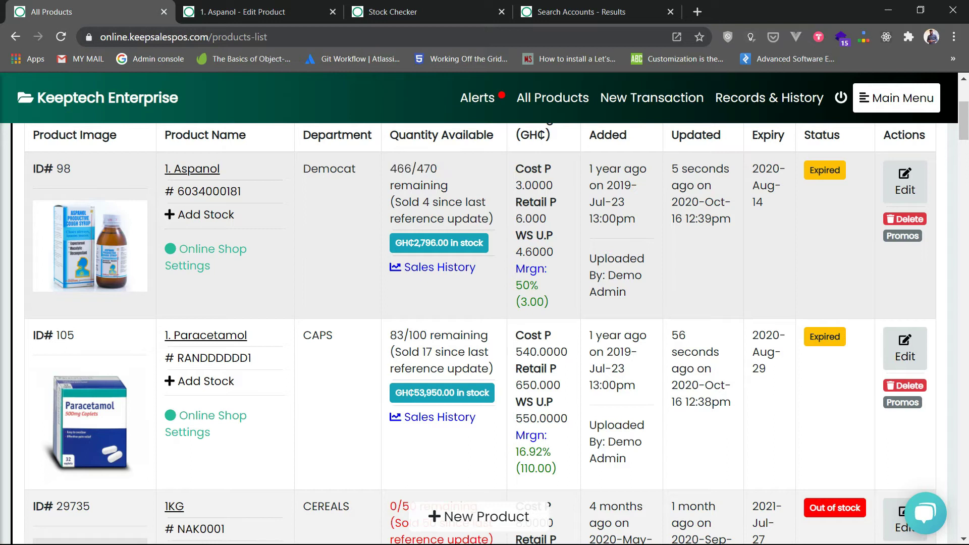
{"action": "left_click_drag", "start_coordinate": [763, 202], "coordinate": [752, 169]}
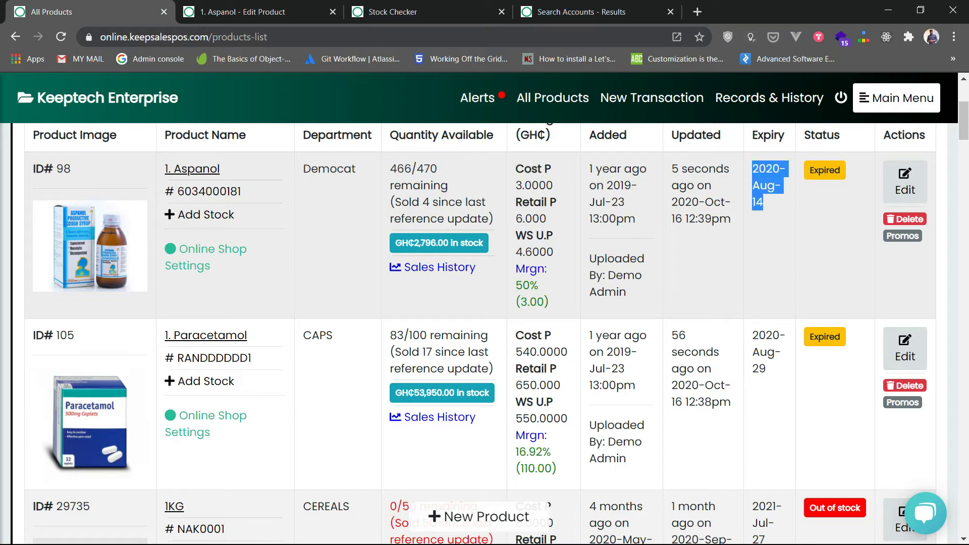
{"action": "left_click", "coordinate": [767, 185]}
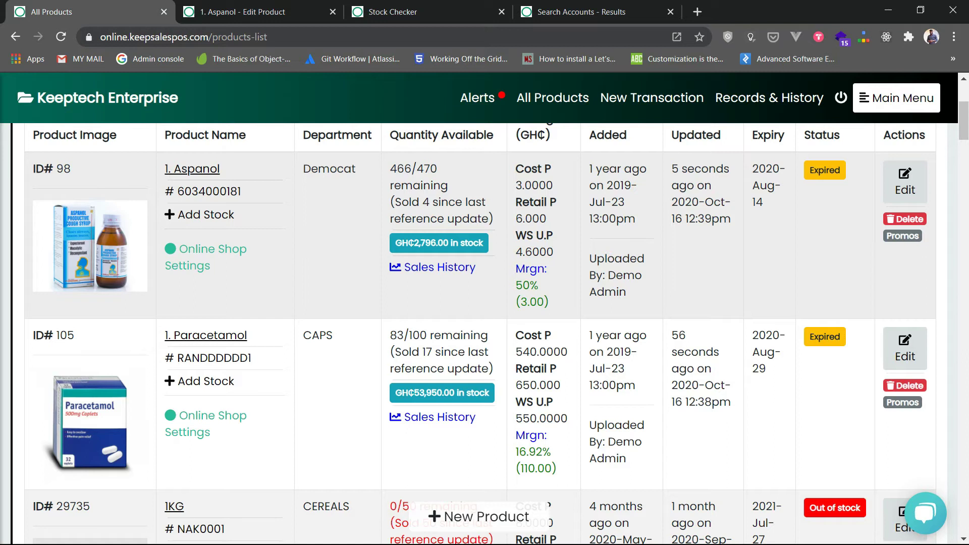
Review the department, pricing, batch, quantity and expiry fields on Aspanol's product edit page.
{"action": "key", "text": "ctrl+Tab"}
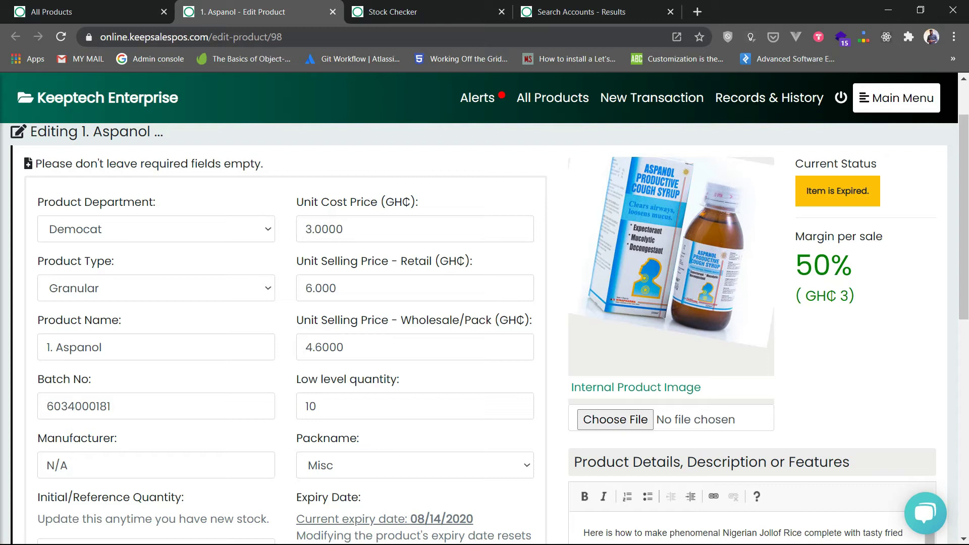
{"action": "left_click", "coordinate": [156, 230]}
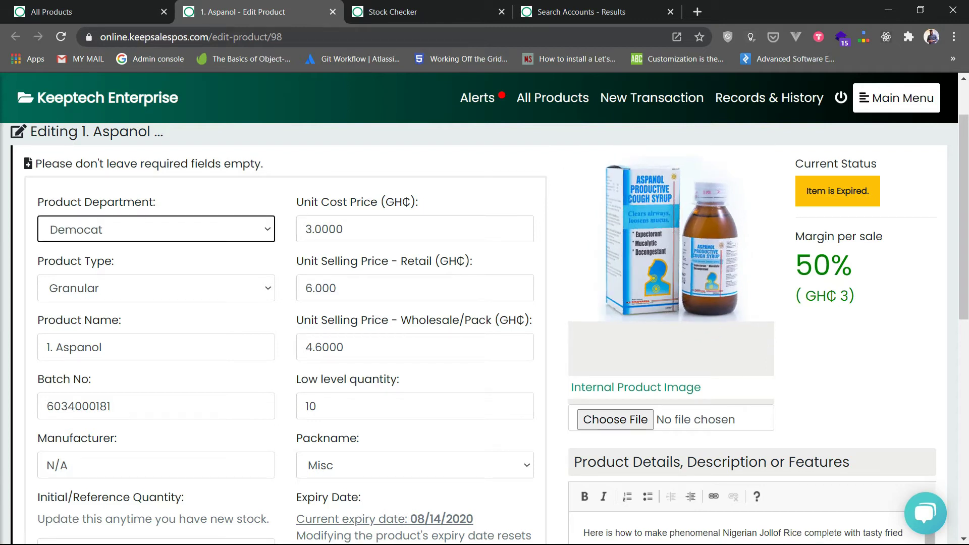
{"action": "scroll", "coordinate": [415, 229], "scroll_direction": "down", "scroll_amount": 1}
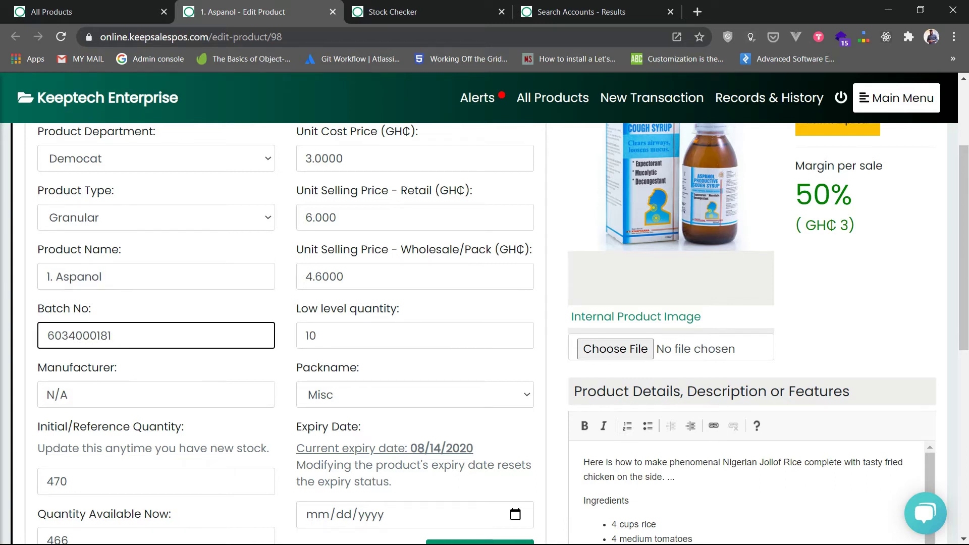
{"action": "scroll", "coordinate": [151, 302], "scroll_direction": "down", "scroll_amount": 1}
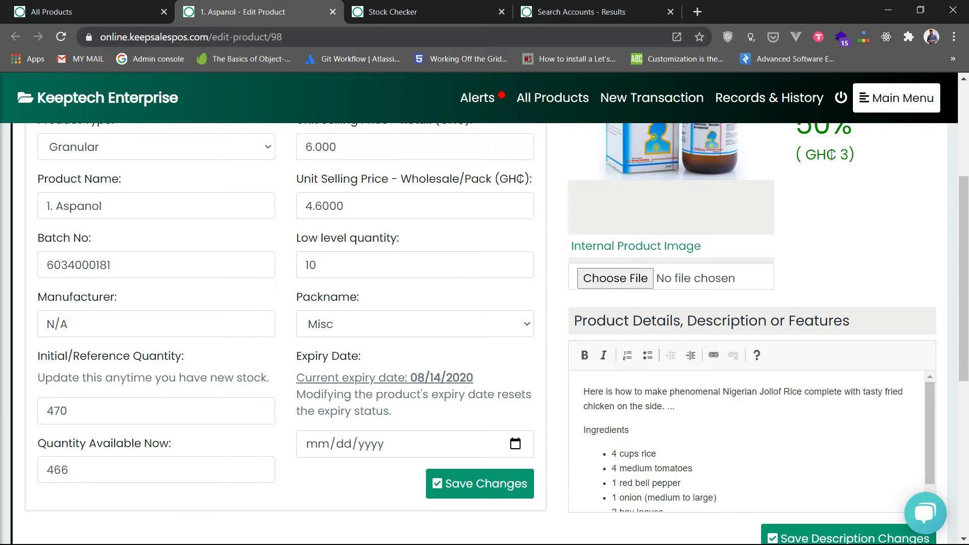
{"action": "scroll", "coordinate": [485, 334], "scroll_direction": "up", "scroll_amount": 3}
Check the stock alerts list and review the sales records with their summary figures.
{"action": "key", "text": "ctrl+Tab"}
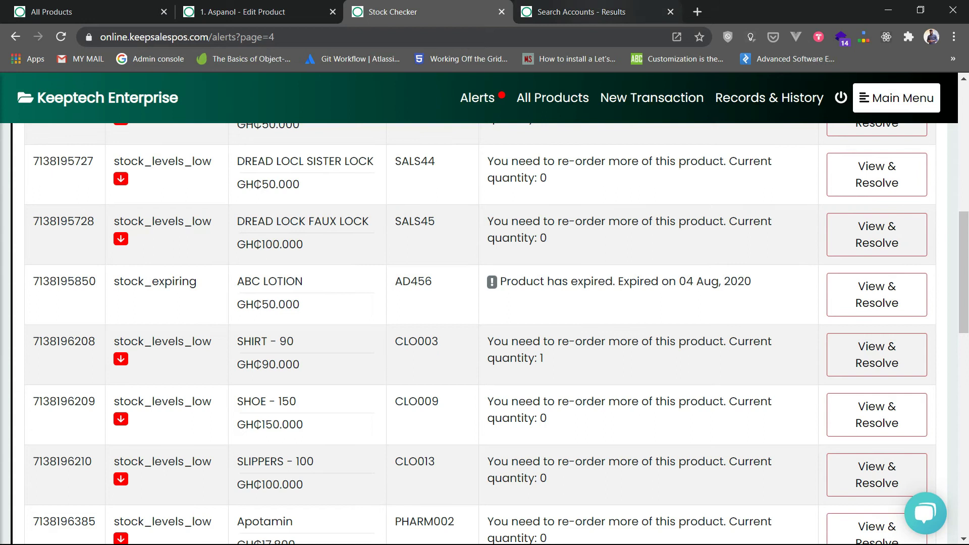
{"action": "left_click", "coordinate": [581, 12]}
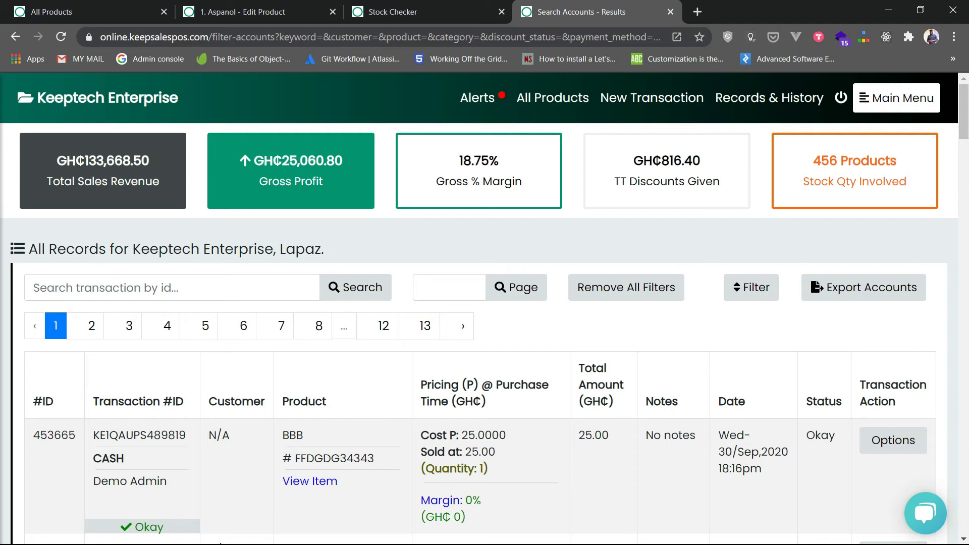
{"action": "scroll", "coordinate": [485, 323], "scroll_direction": "down", "scroll_amount": 5}
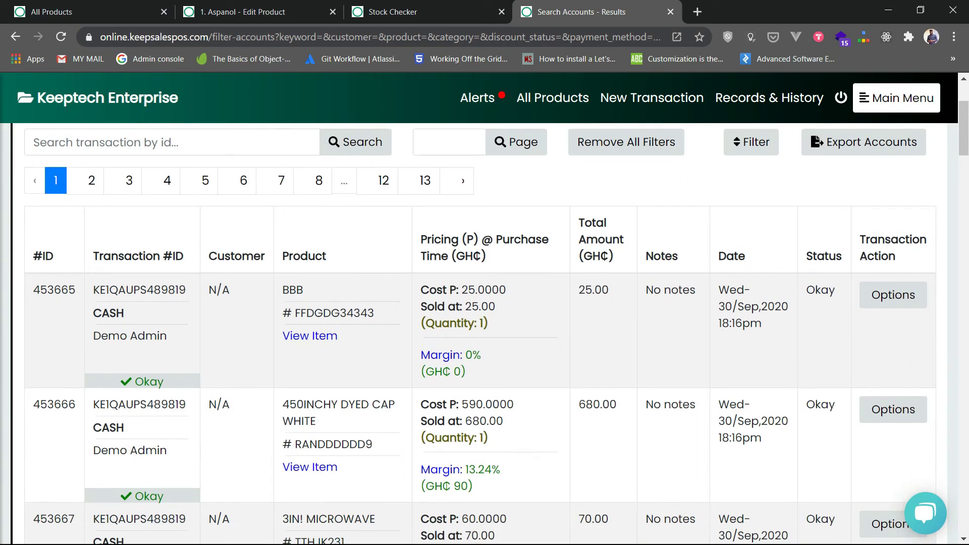
{"action": "scroll", "coordinate": [485, 323], "scroll_direction": "up", "scroll_amount": 3}
{"action": "scroll", "coordinate": [484, 323], "scroll_direction": "down", "scroll_amount": 4}
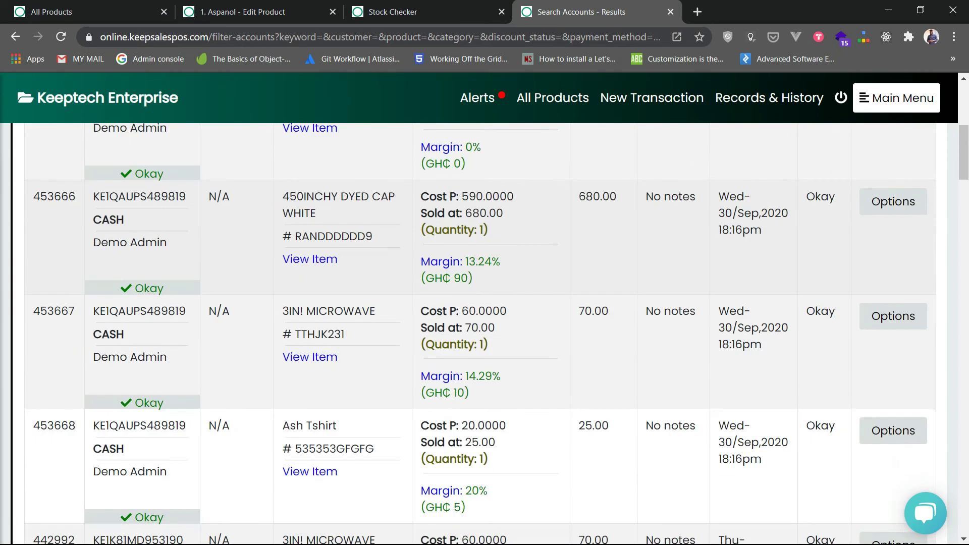
{"action": "scroll", "coordinate": [484, 323], "scroll_direction": "down", "scroll_amount": 3}
{"action": "scroll", "coordinate": [484, 323], "scroll_direction": "up", "scroll_amount": 9}
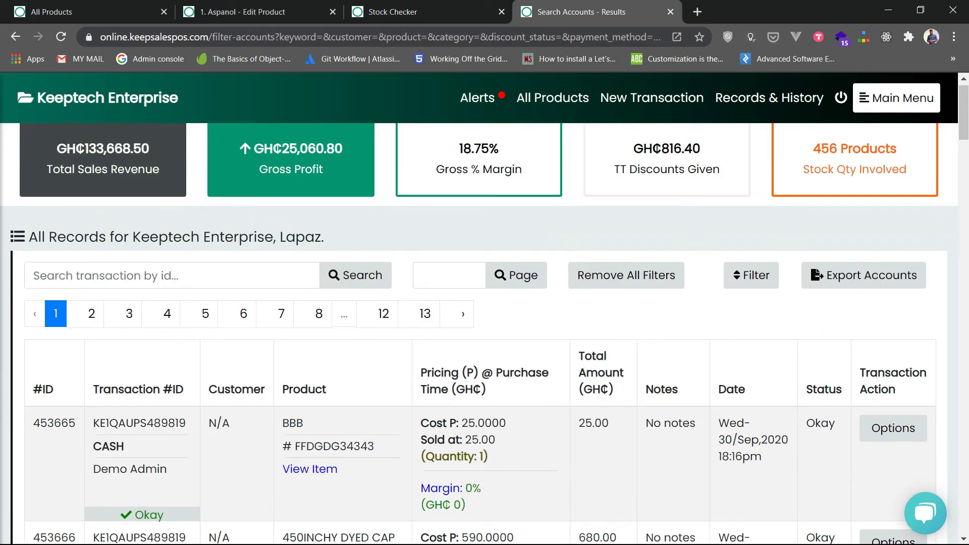
Filter the sales records to okay transactions from August 2020.
{"action": "left_click", "coordinate": [760, 288]}
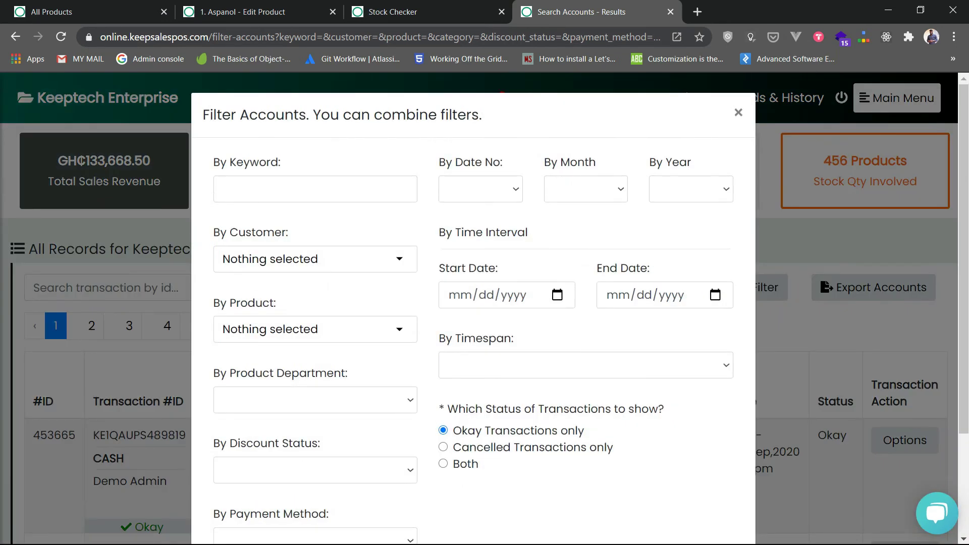
{"action": "key", "text": "Tab"}
{"action": "key", "text": "Tab"}
{"action": "key", "text": "shift+Tab"}
{"action": "key", "text": "space"}
{"action": "key", "text": "a"}
{"action": "key", "text": "a"}
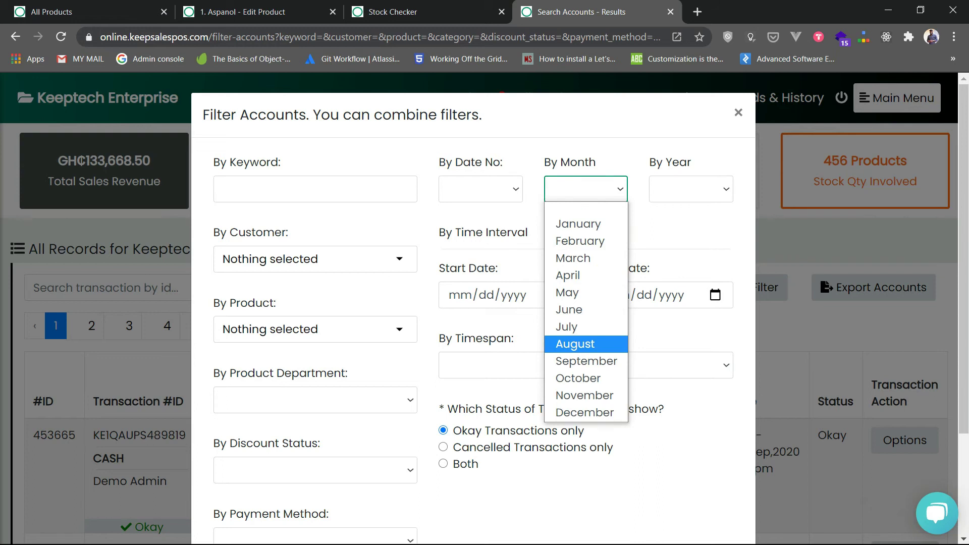
{"action": "left_click", "coordinate": [585, 344]}
{"action": "left_click", "coordinate": [691, 189]}
{"action": "left_click", "coordinate": [676, 240]}
{"action": "scroll", "coordinate": [677, 240], "scroll_direction": "down", "scroll_amount": 3}
{"action": "left_click", "coordinate": [473, 445]}
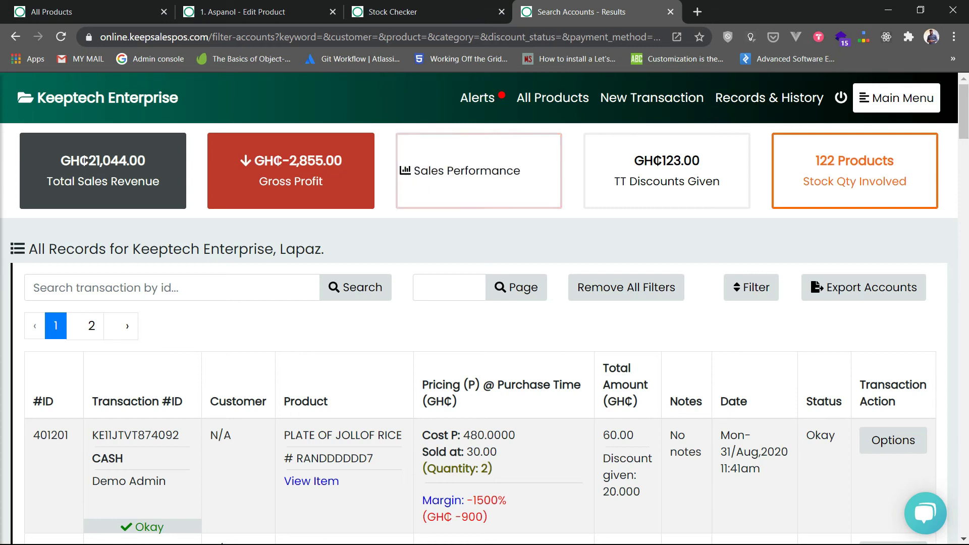
Start a new transaction for 1. Paracetamol and set its quantity to 3.
{"action": "left_click", "coordinate": [652, 98]}
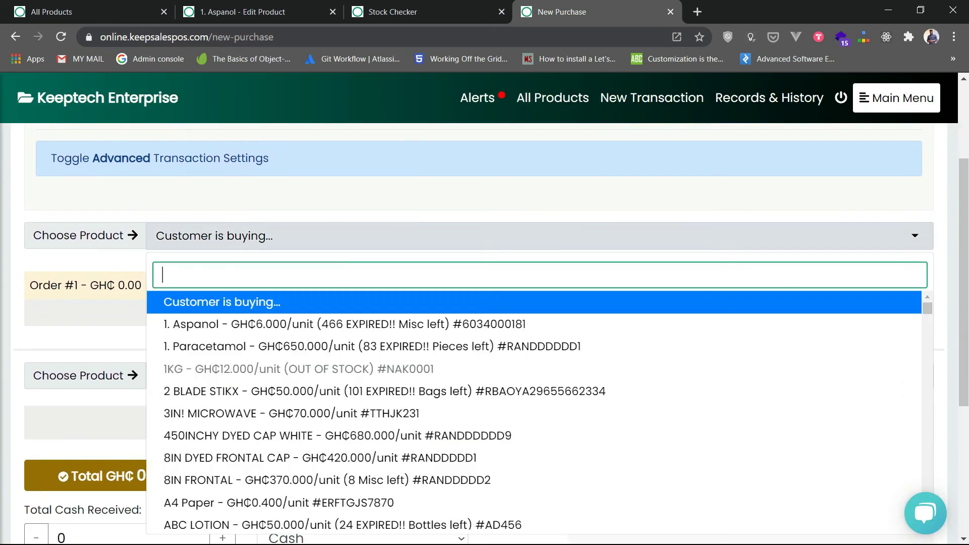
{"action": "left_click", "coordinate": [373, 346]}
{"action": "key", "text": "Return"}
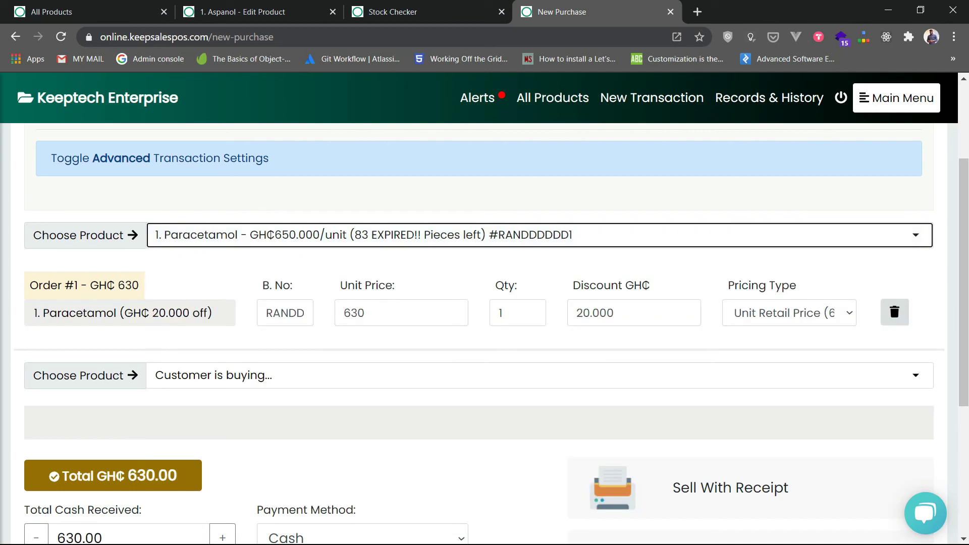
{"action": "key", "text": "Up"}
{"action": "key", "text": "Up"}
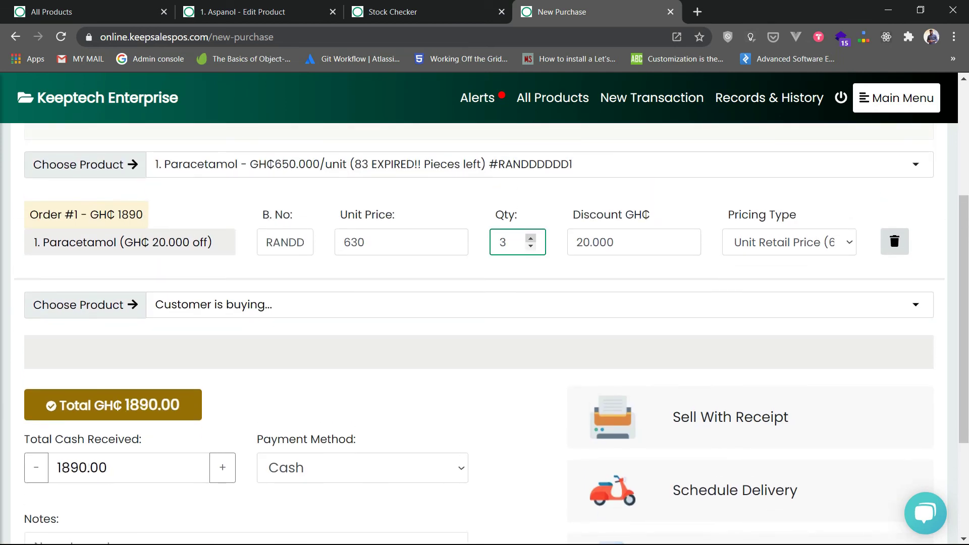
Set the payment method to Mobile Money and submit the sale with no receipt.
{"action": "scroll", "coordinate": [484, 333], "scroll_direction": "down", "scroll_amount": 3}
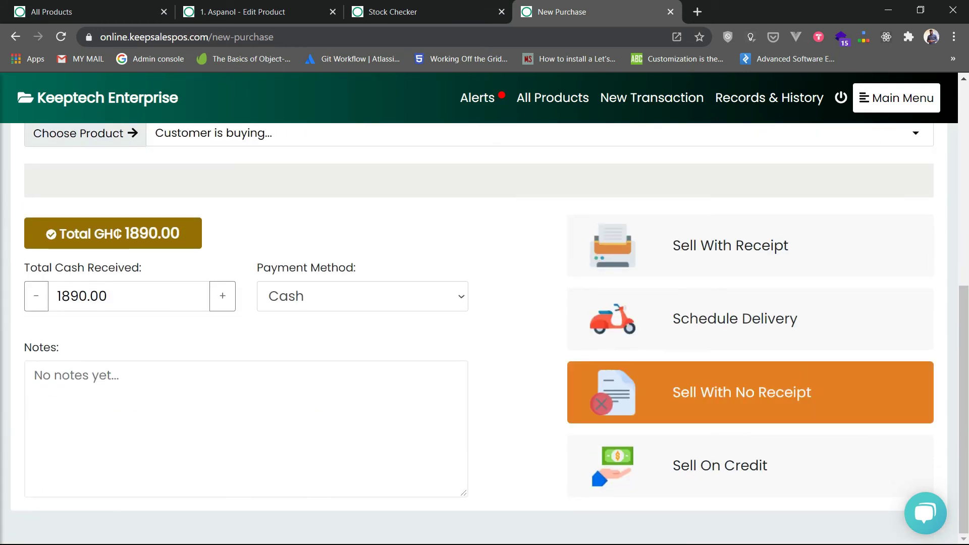
{"action": "left_click", "coordinate": [362, 296]}
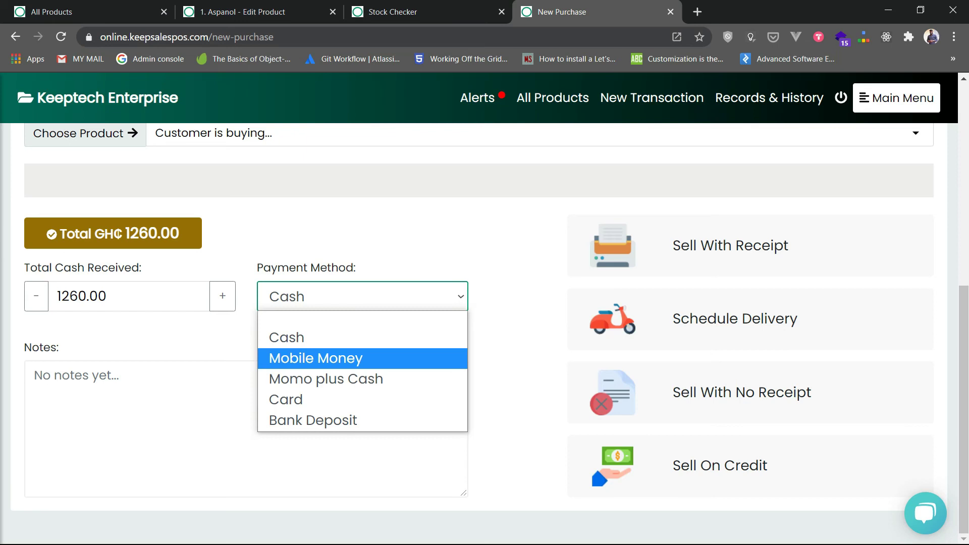
{"action": "left_click", "coordinate": [362, 358]}
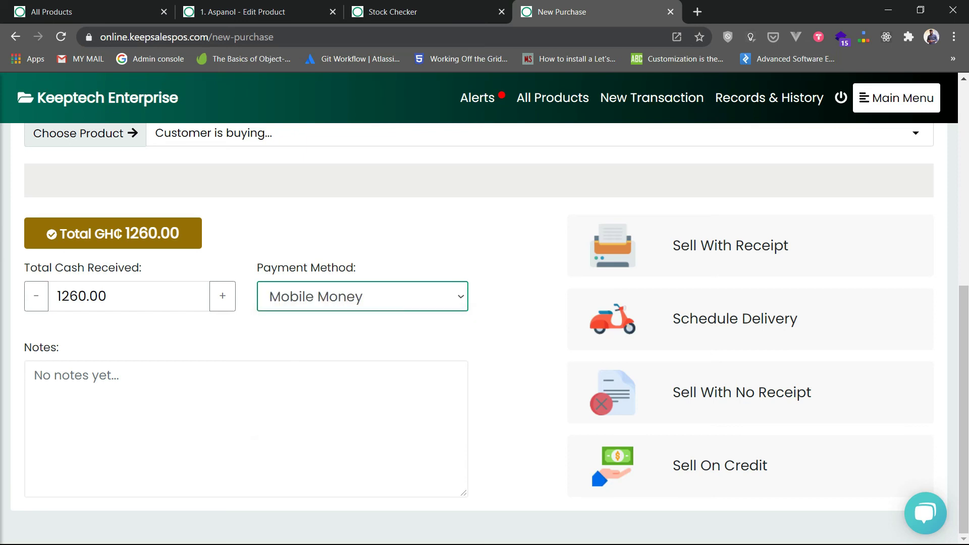
{"action": "left_click", "coordinate": [751, 392]}
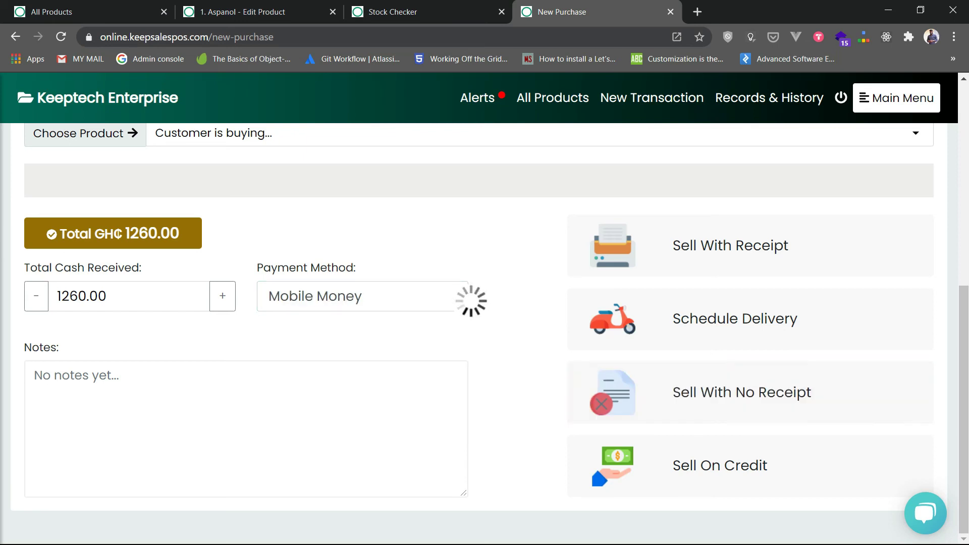